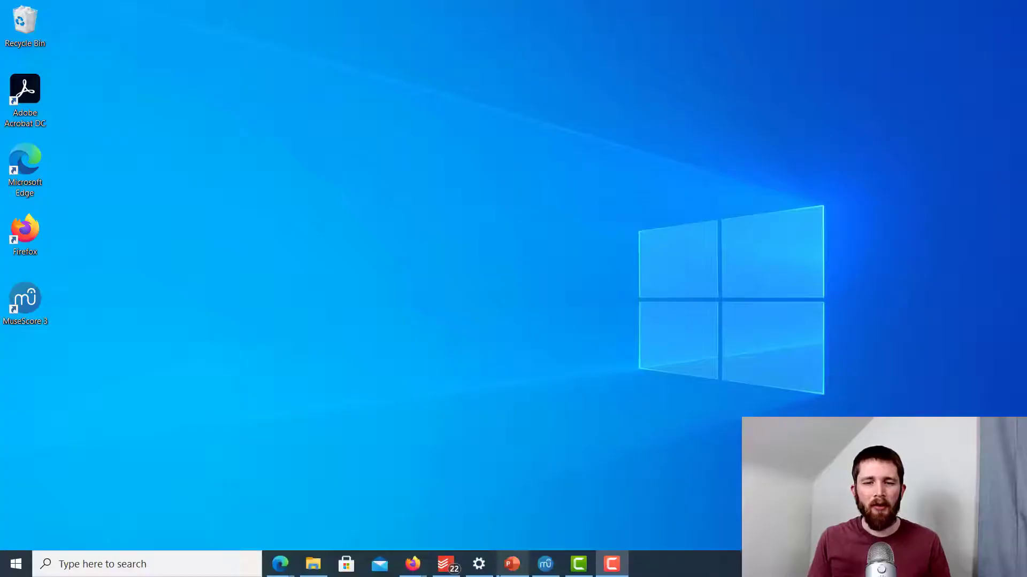
Bring the 'How to Add Accents' score to the front and expand the Articulations palette
left_click(545, 570)
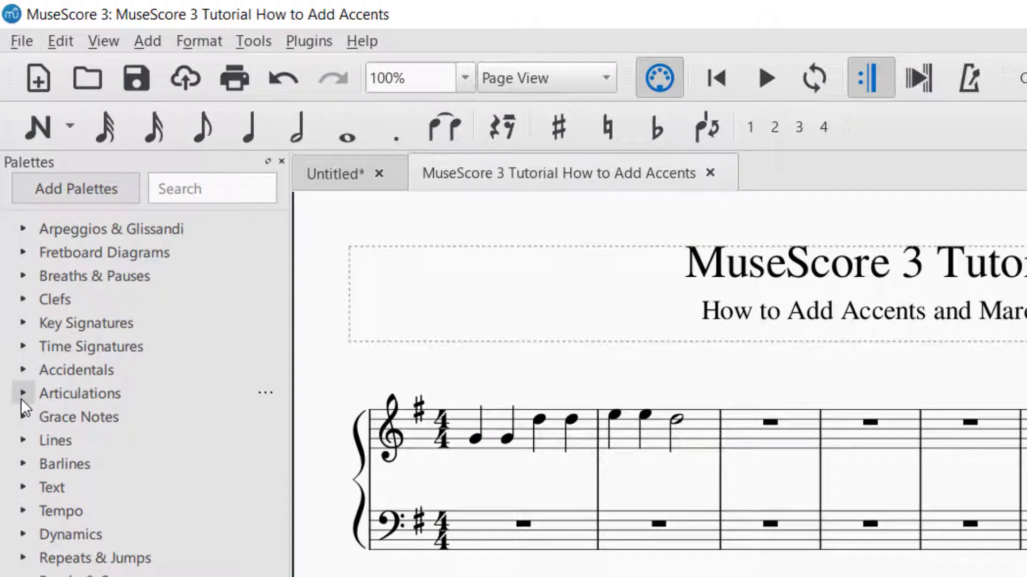
left_click(22, 398)
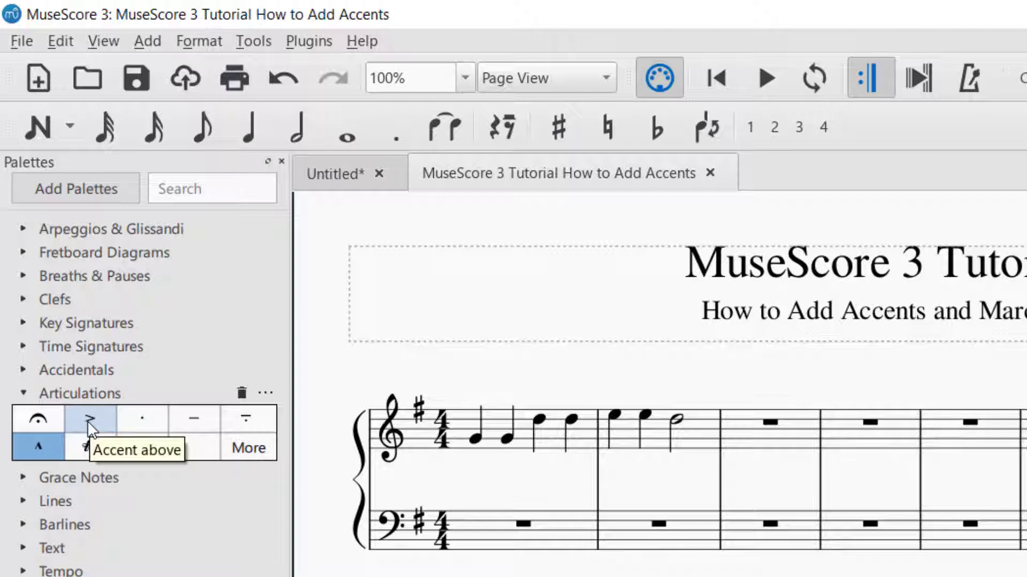
Place Accent above marks on the first and third notes of bar 1
left_click_drag(87, 421, 476, 438)
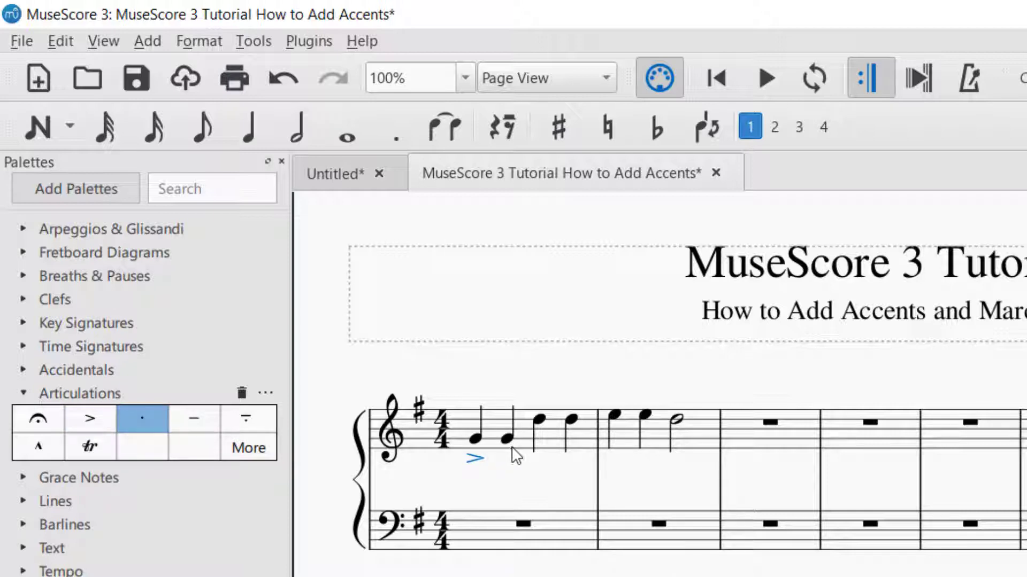
left_click(539, 420)
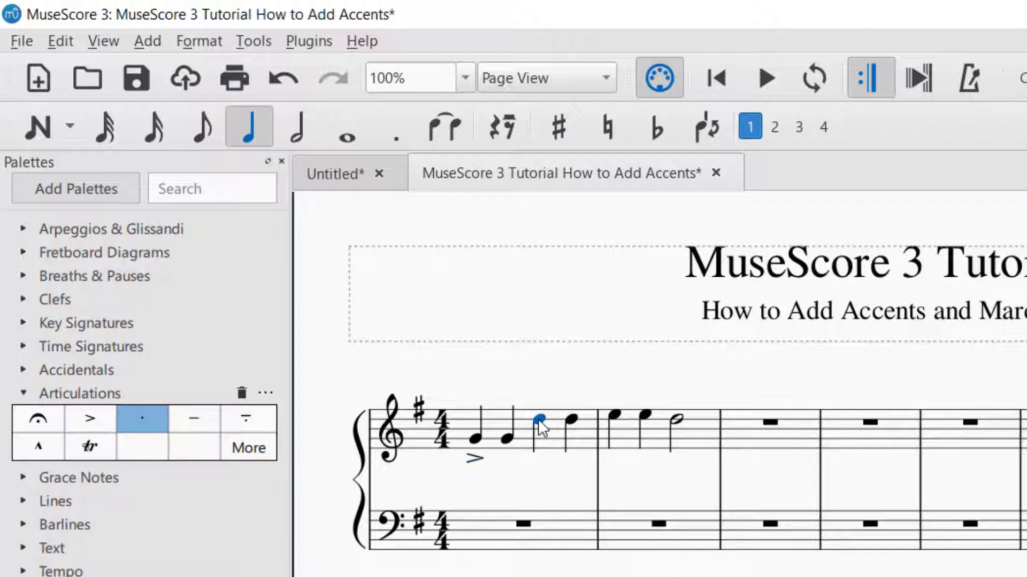
left_click(92, 418)
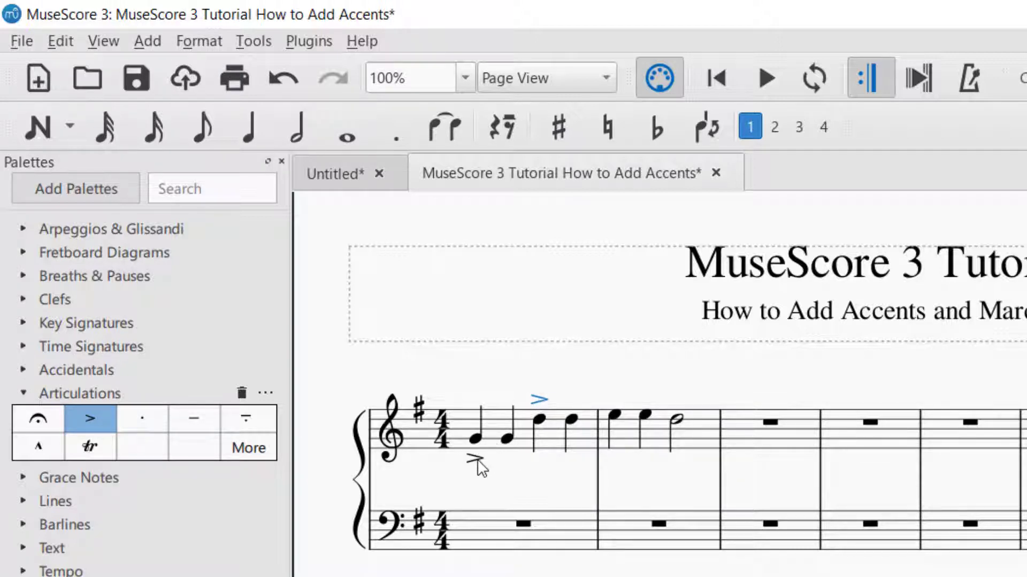
left_click_drag(482, 469, 480, 451)
Drag the first note's accent above the note, then move the third note's accent below and delete it
left_click(474, 463)
left_click_drag(479, 473, 479, 405)
left_click(538, 401)
left_click_drag(536, 401, 537, 427)
left_click_drag(541, 473, 541, 474)
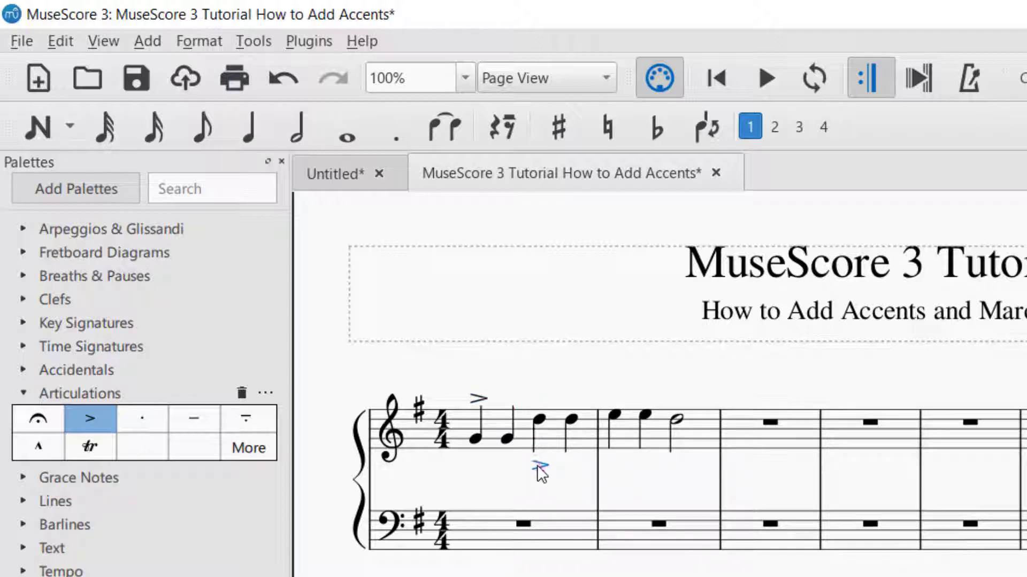
key("Escape")
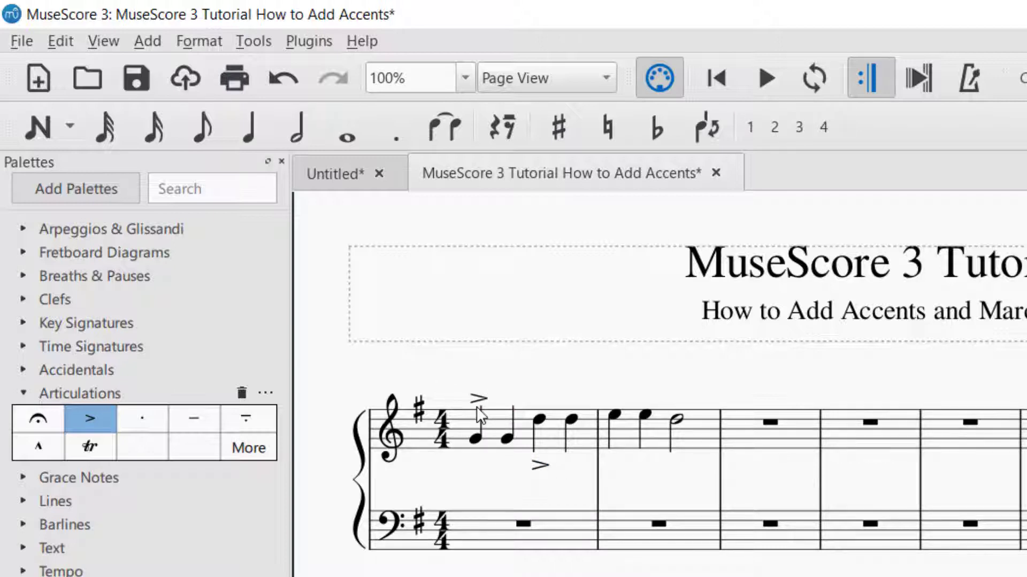
left_click(538, 468)
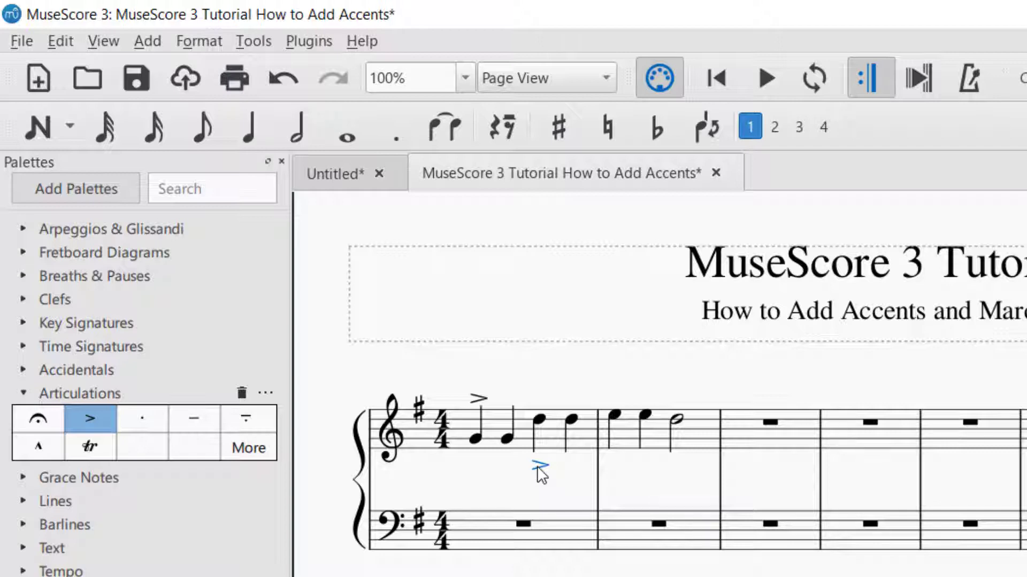
key("Delete")
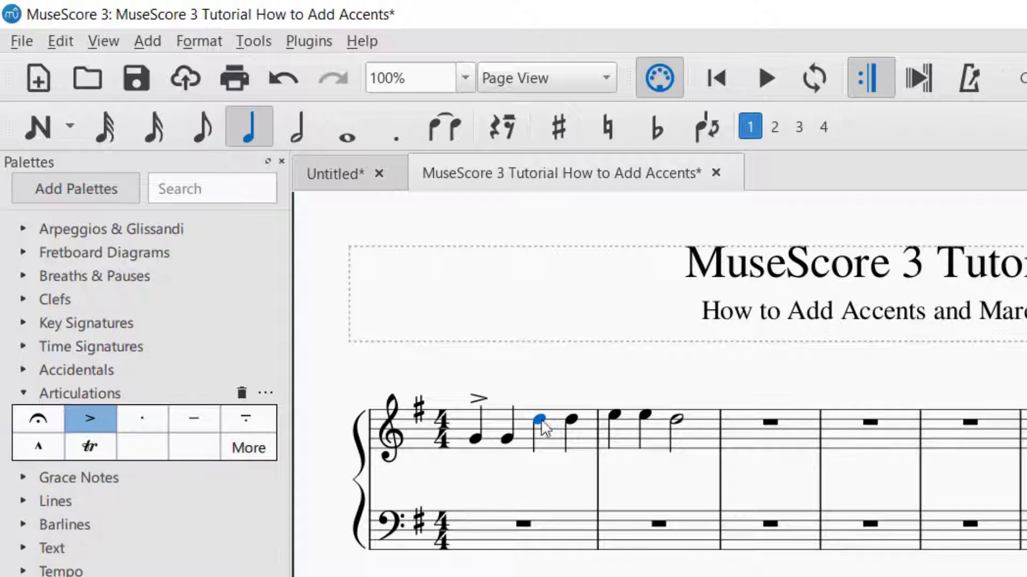
Add Marcato above to the third note of bar 1, then play the score from the start
left_click(34, 456)
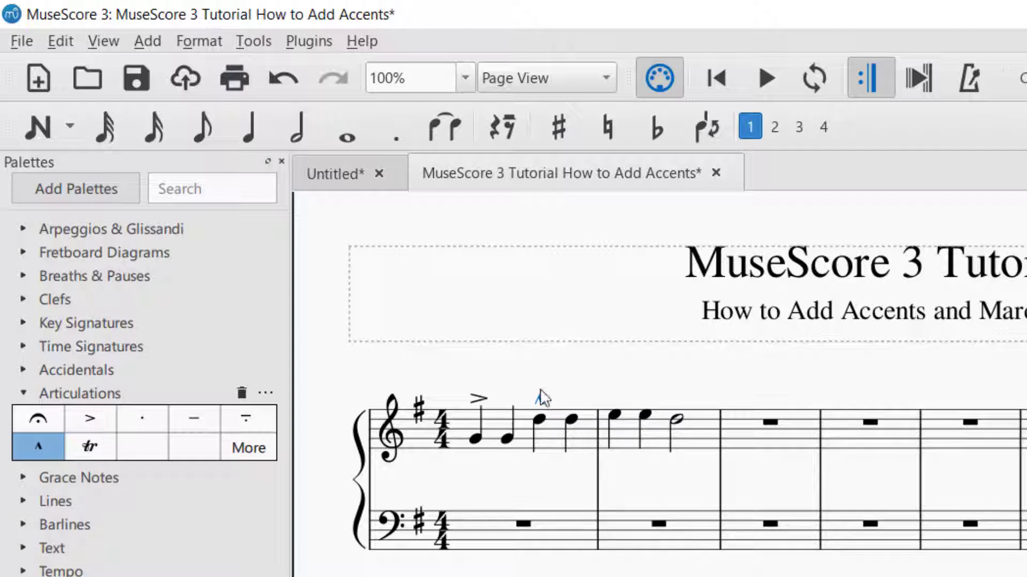
left_click(718, 75)
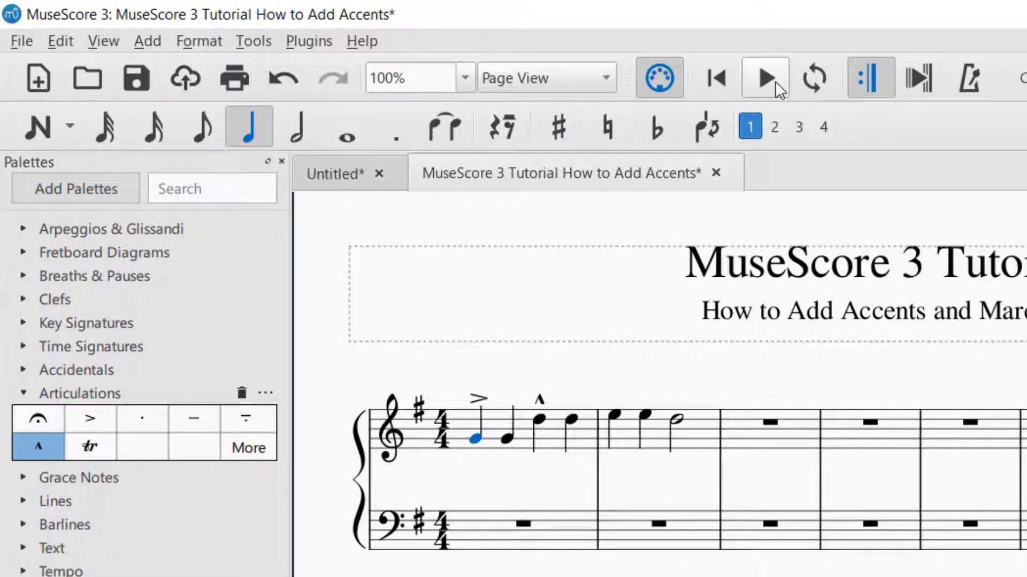
left_click(775, 81)
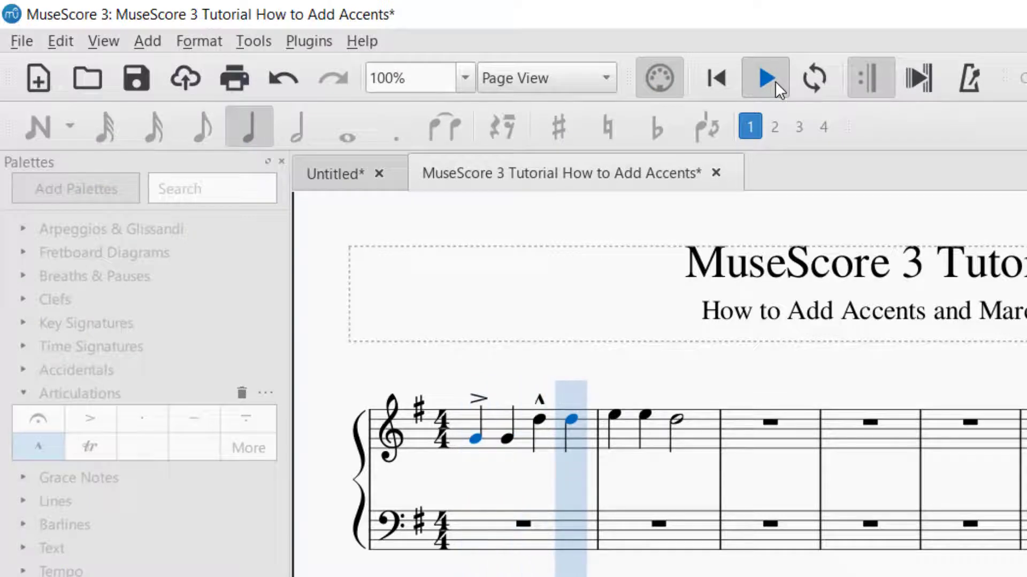
left_click(775, 81)
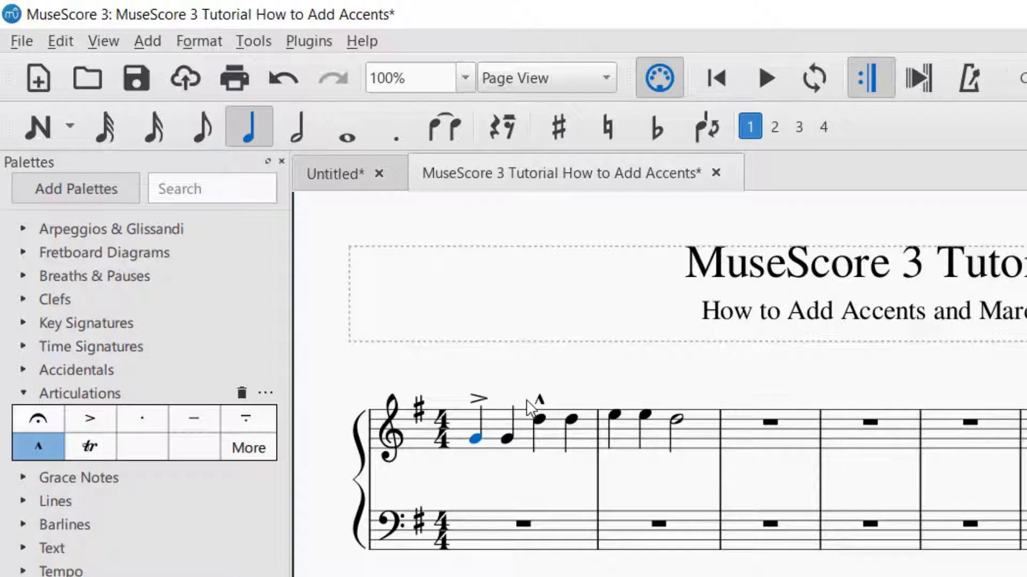
Delete the first note's accent and the third note's marcato
left_click(481, 401)
key("Delete")
left_click(539, 400)
key("Delete")
Add Accent above to the third and fourth notes of bar 1
left_click_drag(88, 429, 464, 430)
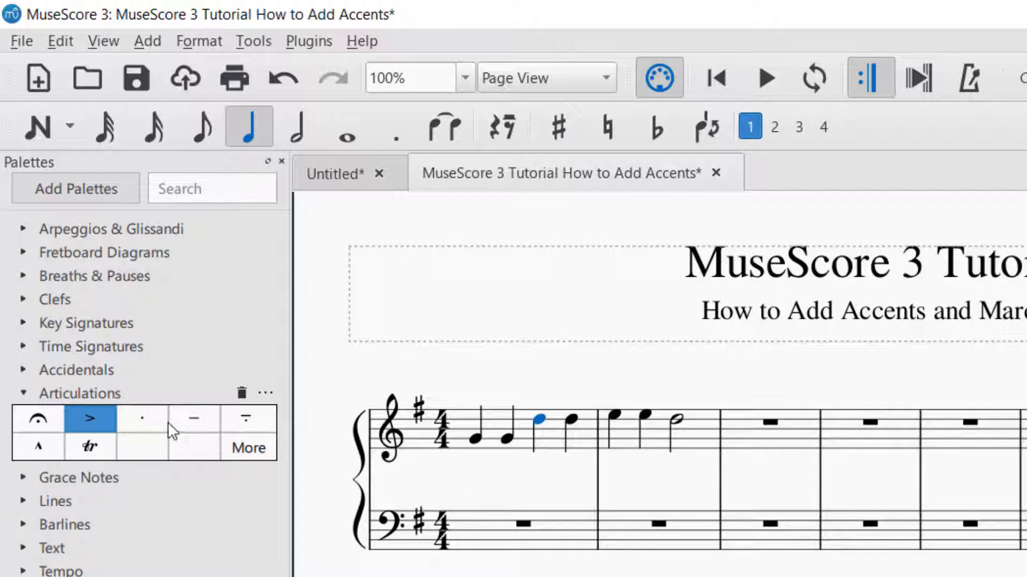
left_click(96, 418)
key("Right")
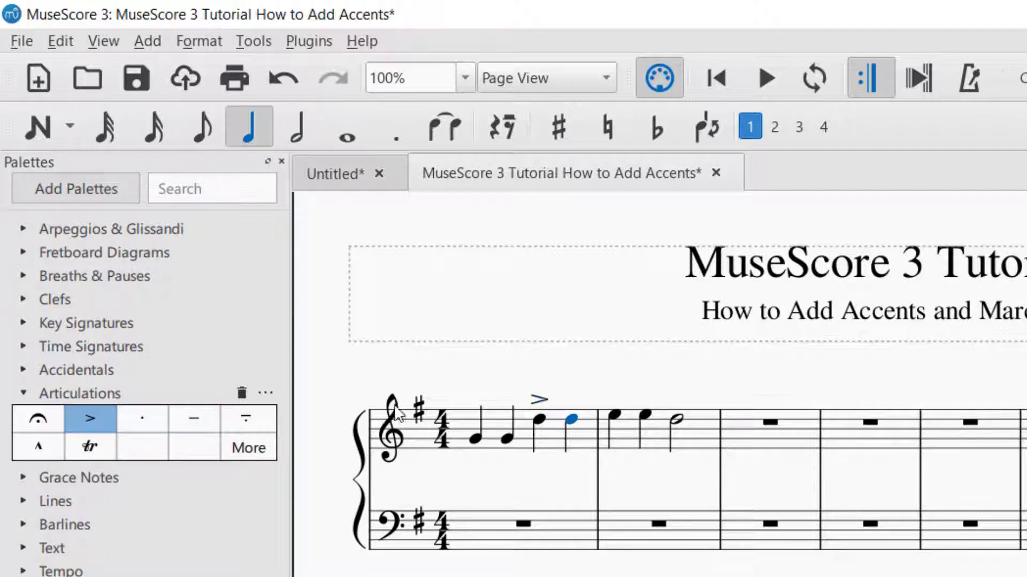
left_click(103, 412)
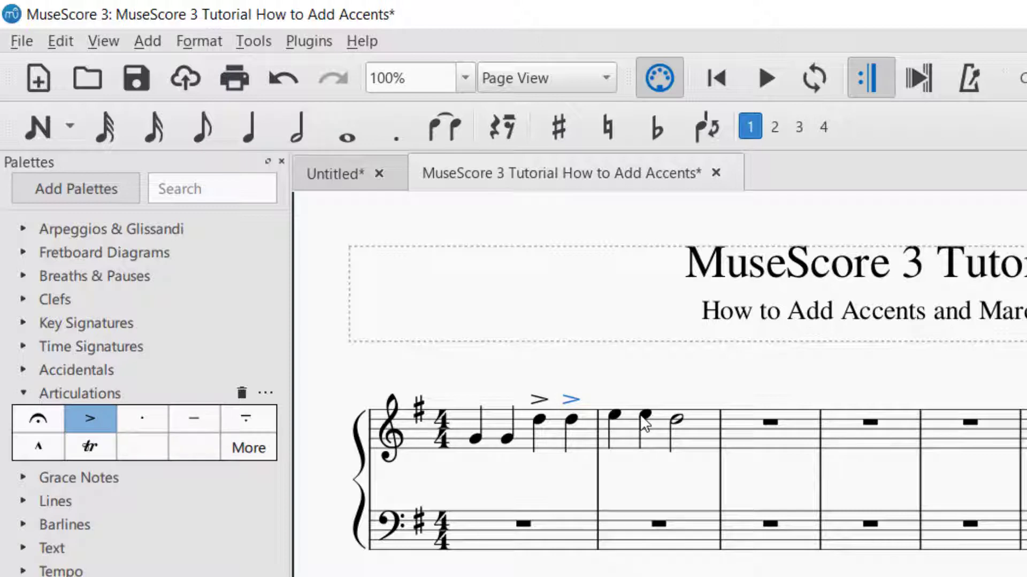
Add Marcato above to the first two notes of bar 2, then play from the start
left_click(614, 416)
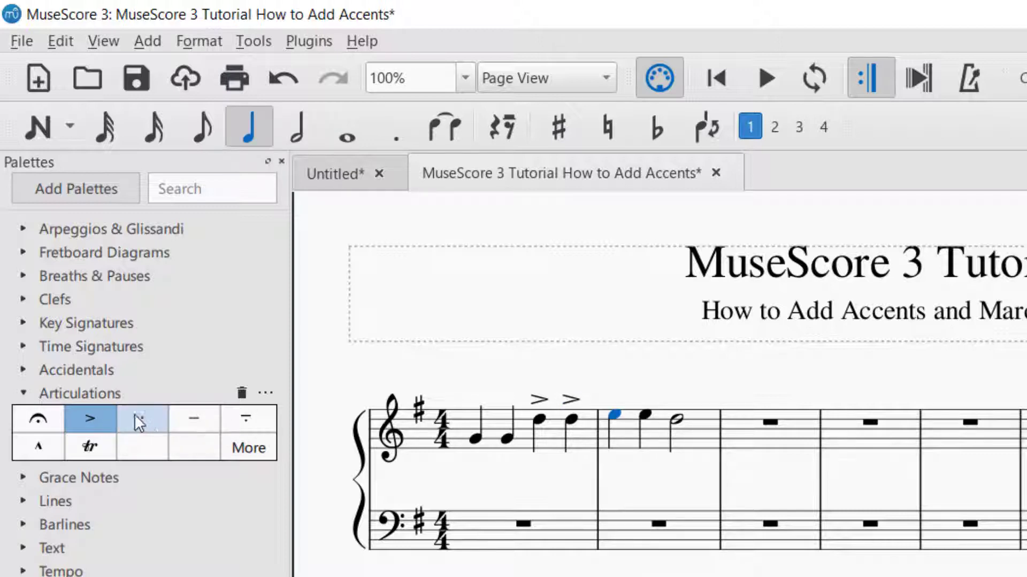
left_click(36, 445)
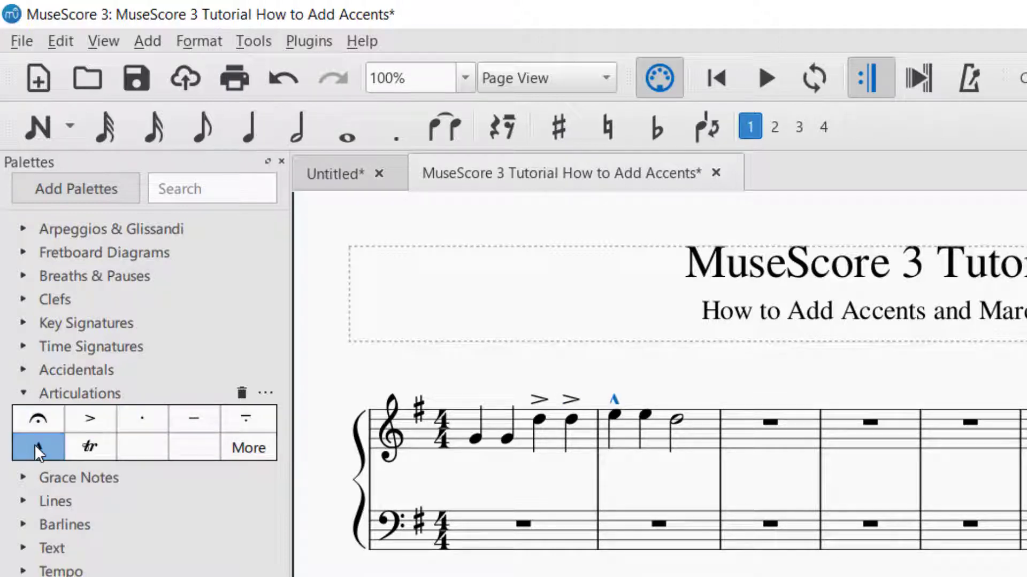
left_click(645, 415)
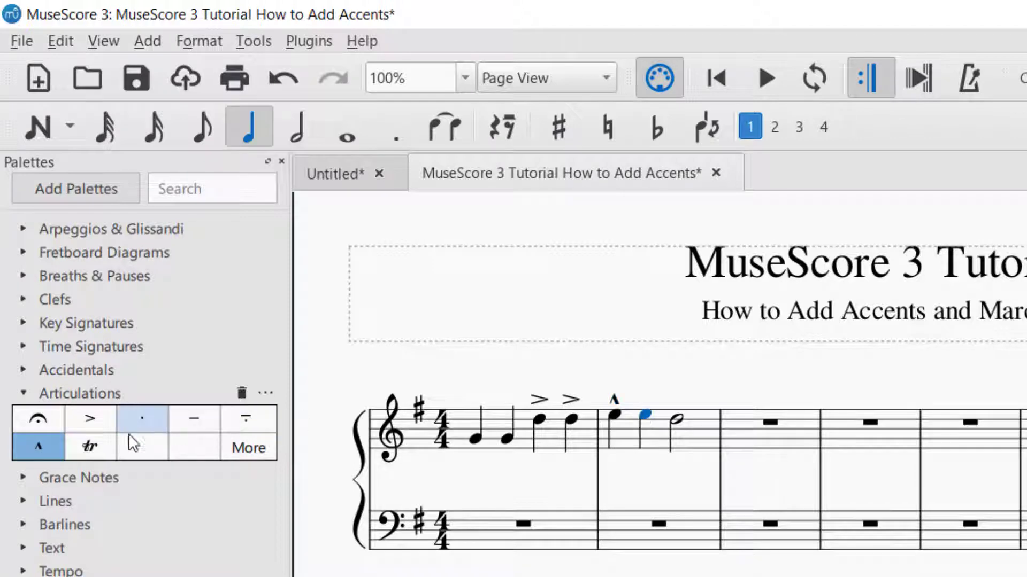
left_click(46, 452)
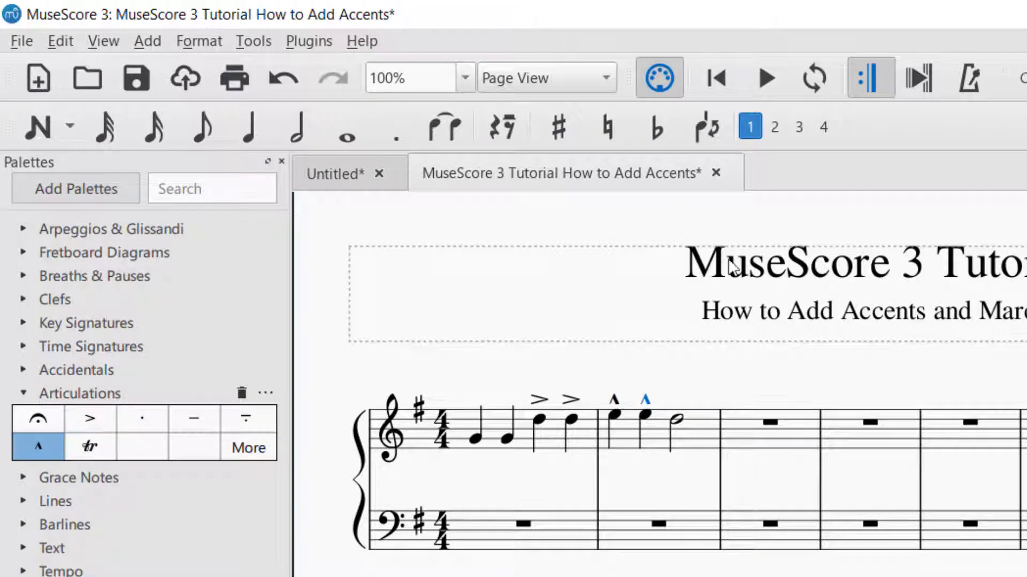
left_click(723, 88)
left_click(769, 86)
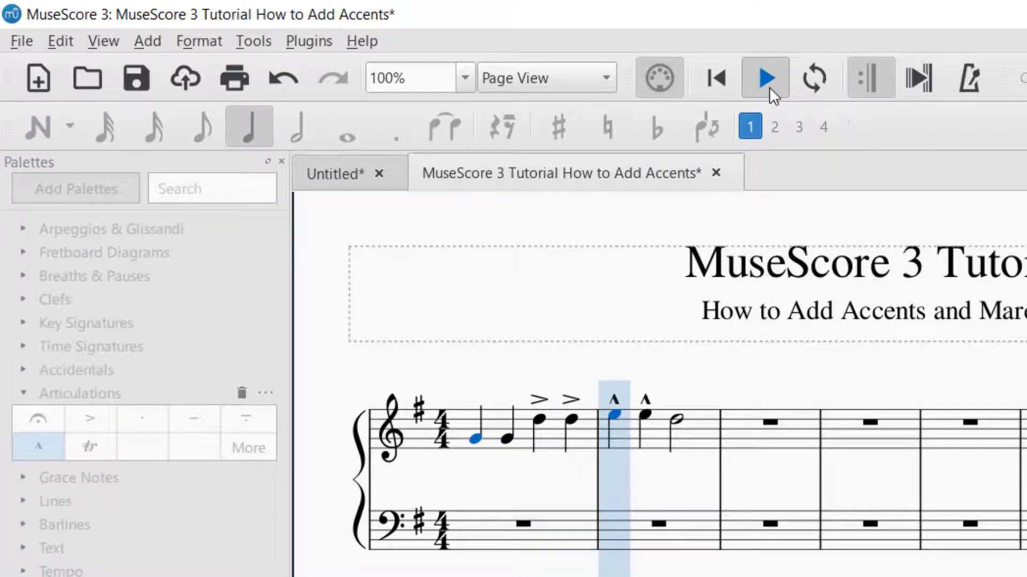
Stop playback and select the third note's accent to show its Articulation settings in the Inspector
left_click(766, 86)
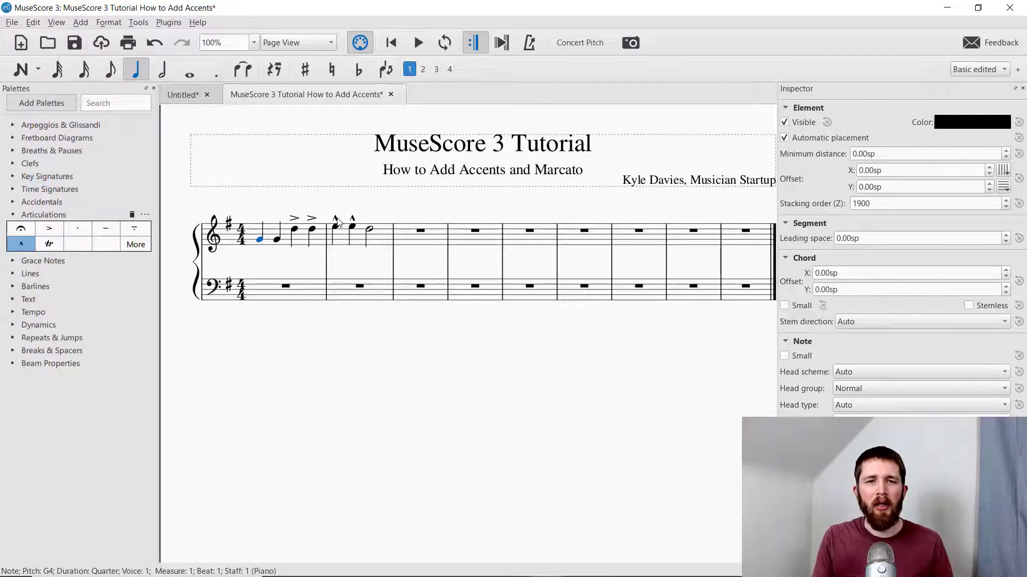
left_click(293, 220)
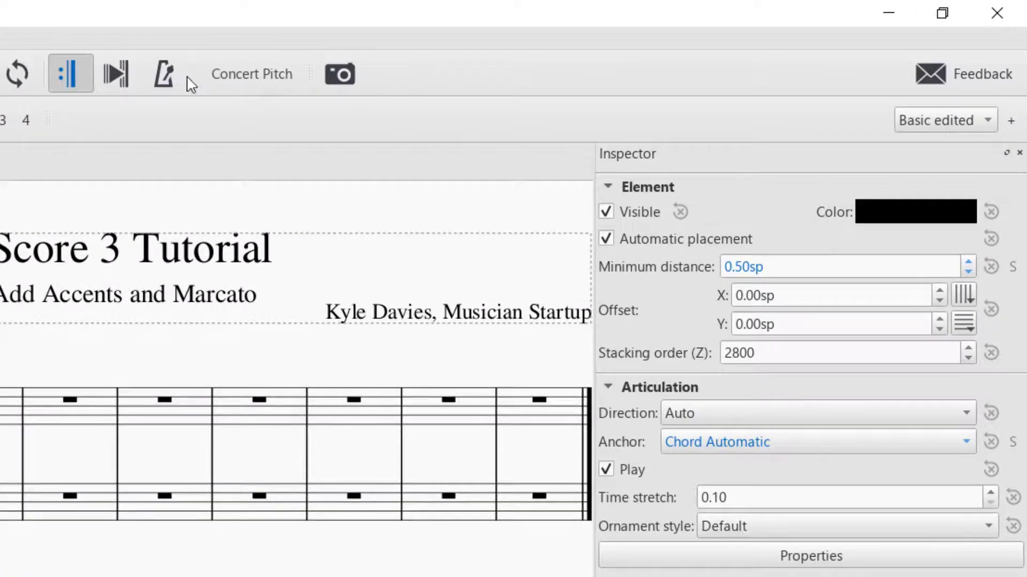
left_click(74, 43)
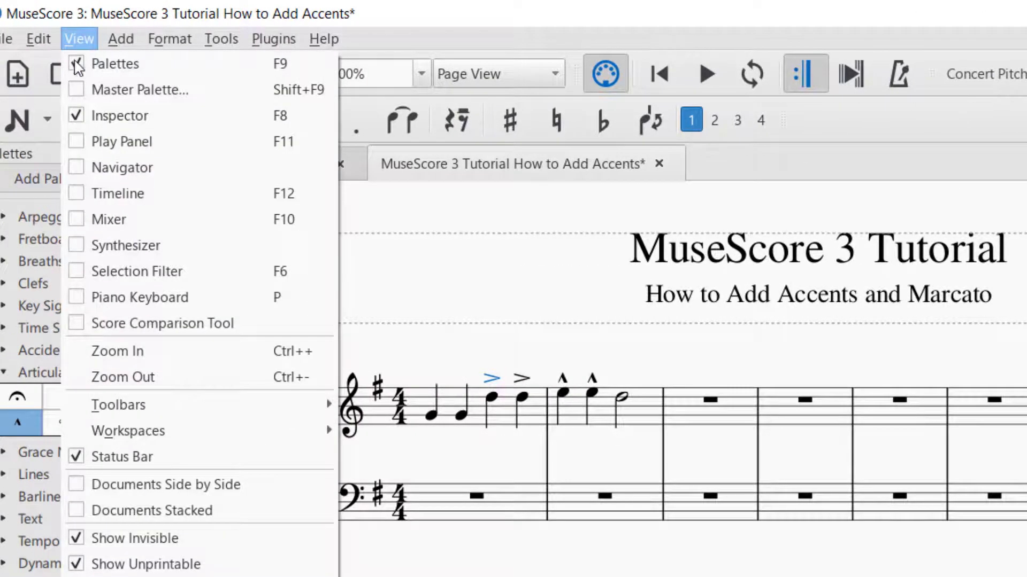
left_click(78, 122)
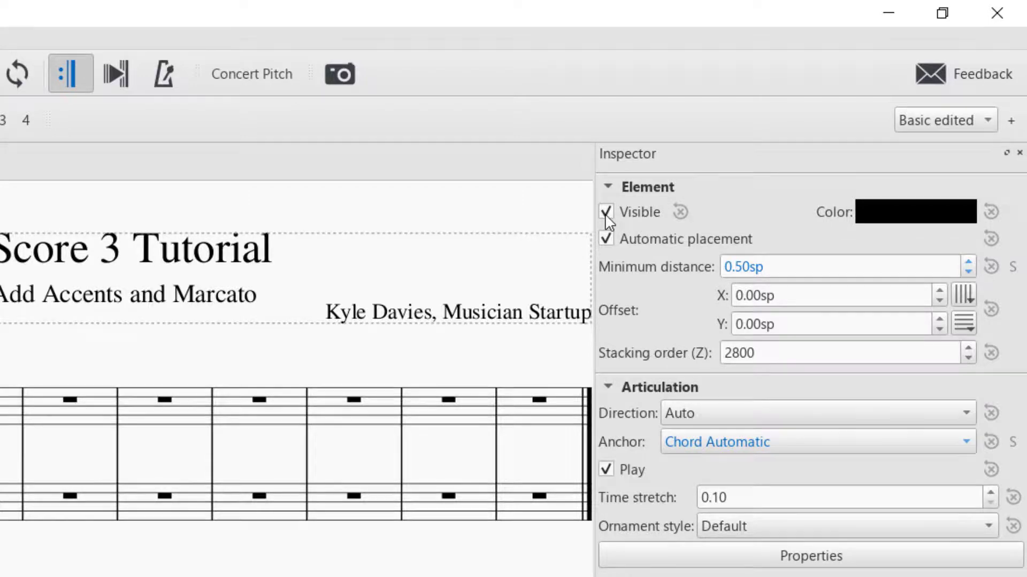
left_click(606, 213)
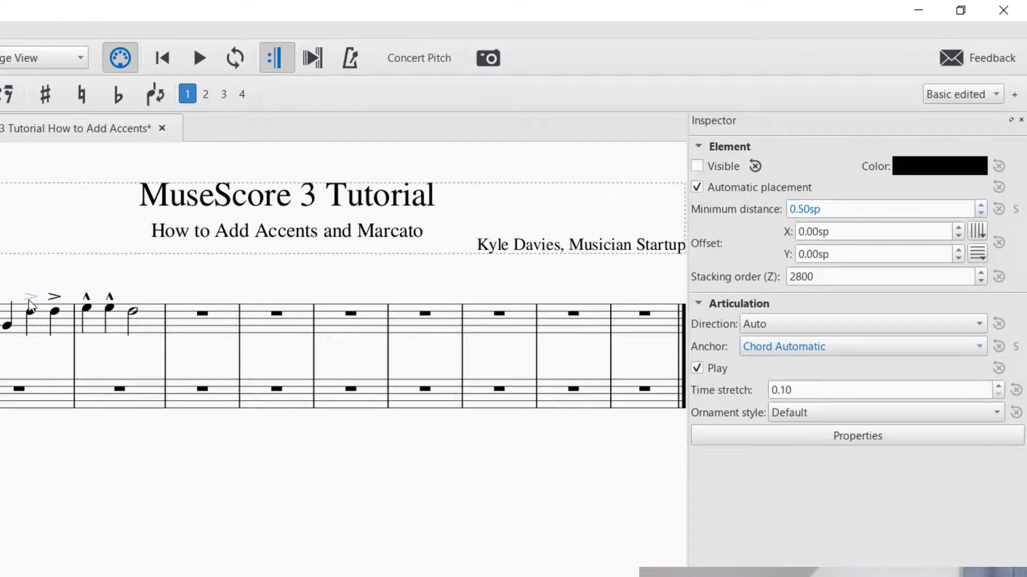
left_click(700, 166)
left_click(697, 188)
left_click(705, 190)
left_click(697, 369)
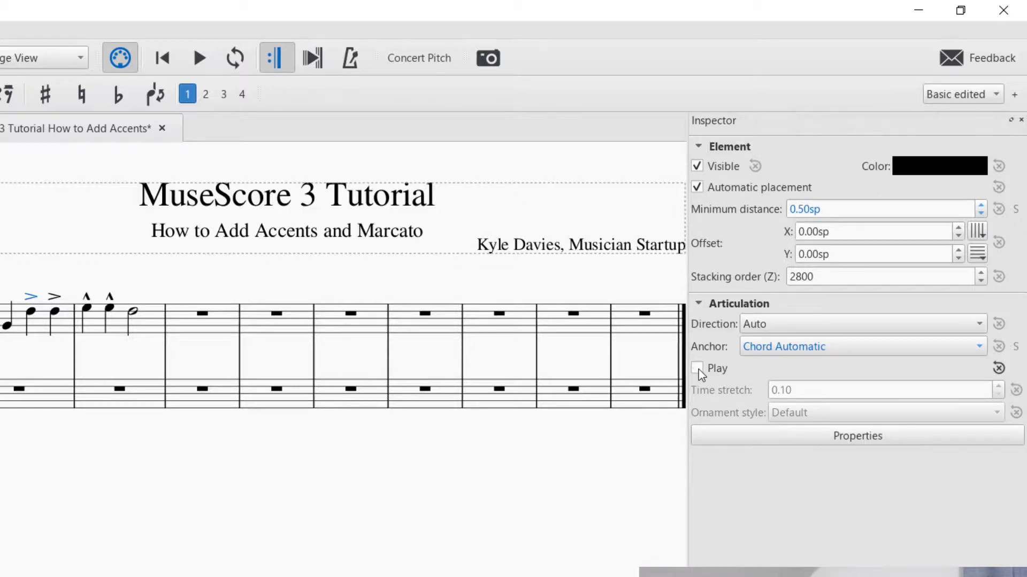
left_click(697, 369)
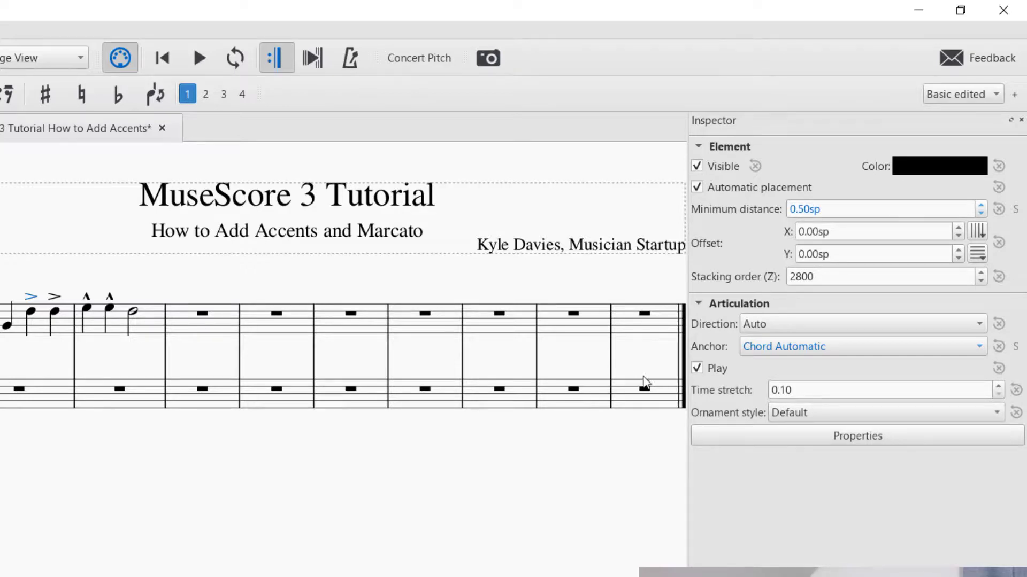
left_click(817, 326)
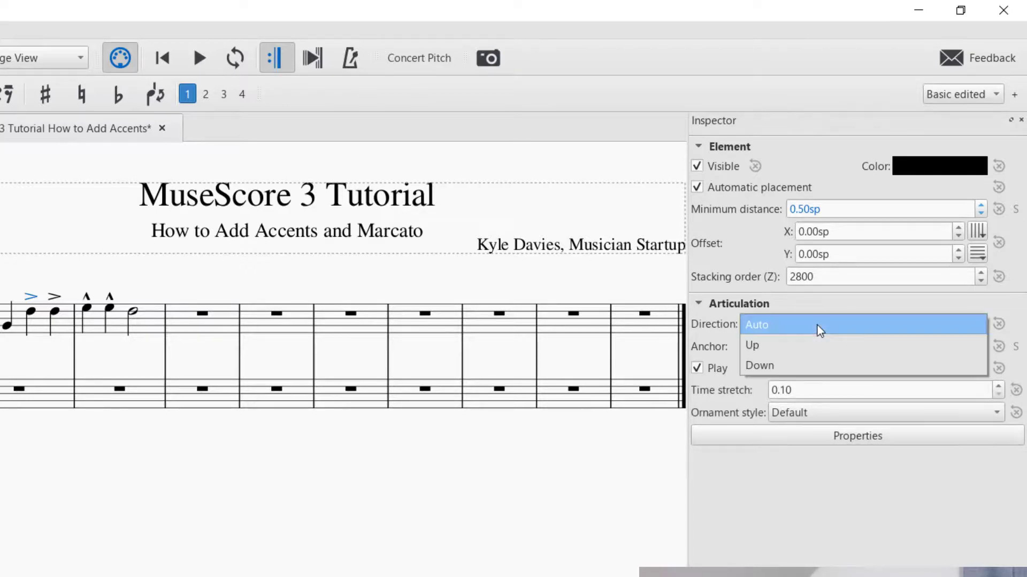
left_click(817, 325)
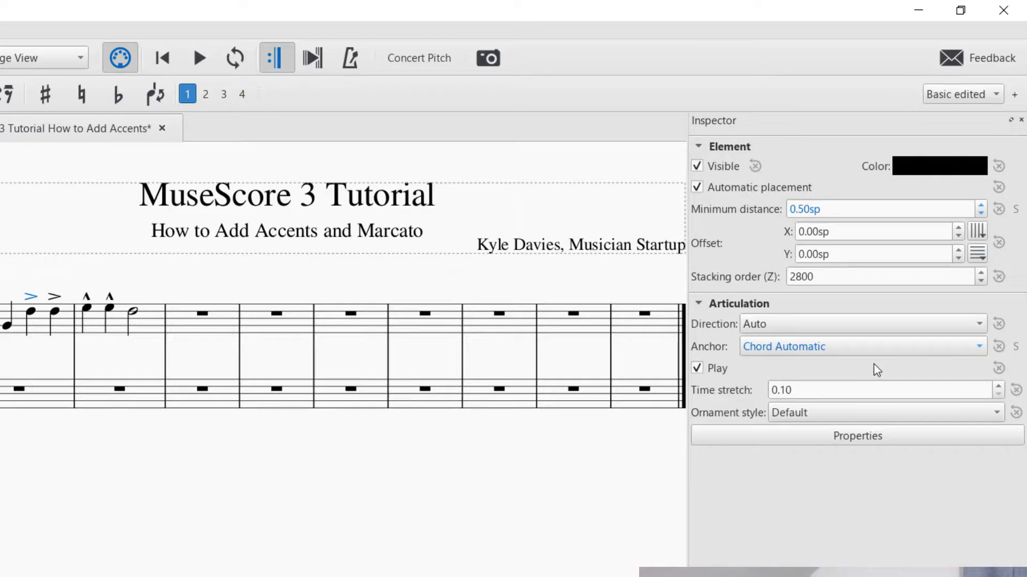